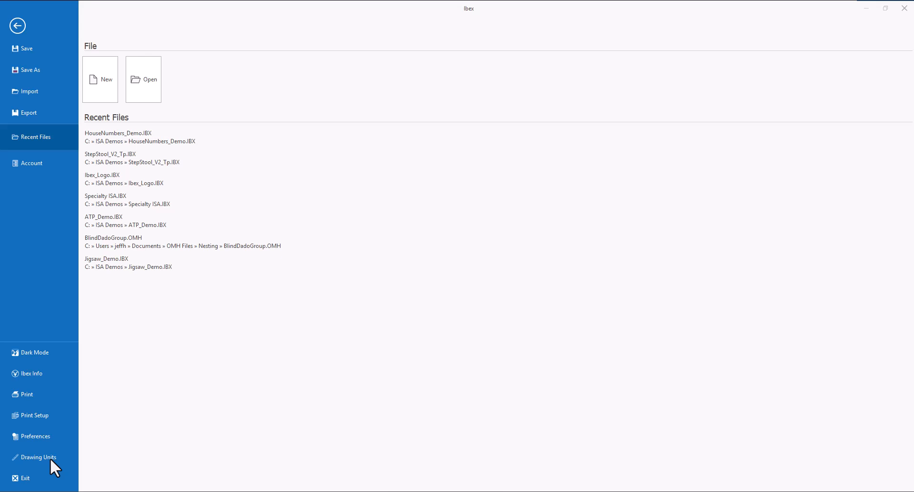
Step: Create a new drawing
click(113, 99)
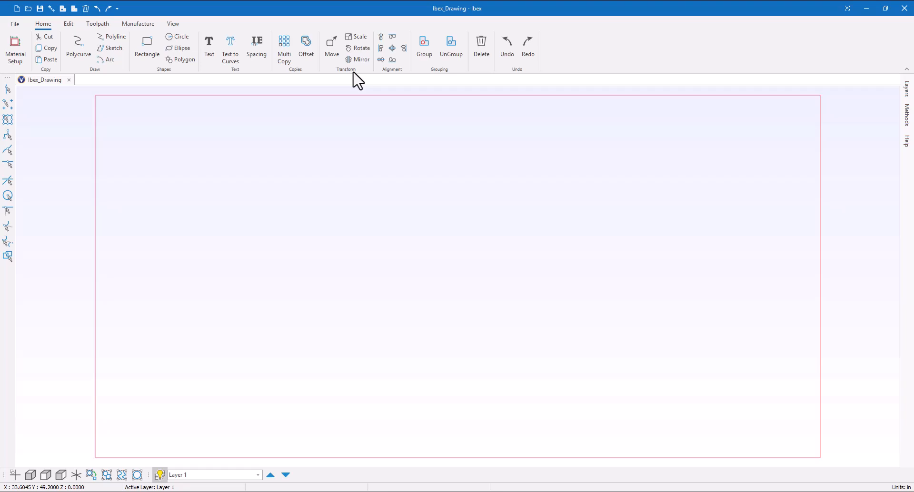
click(70, 24)
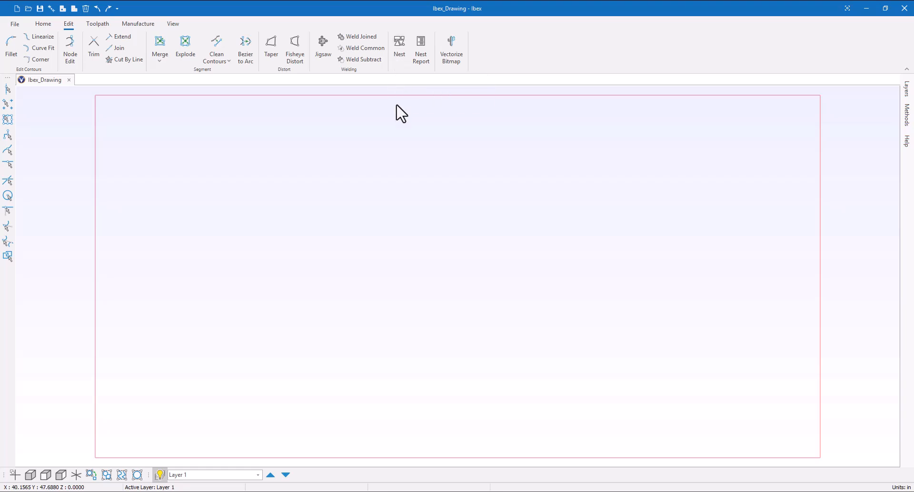
click(91, 25)
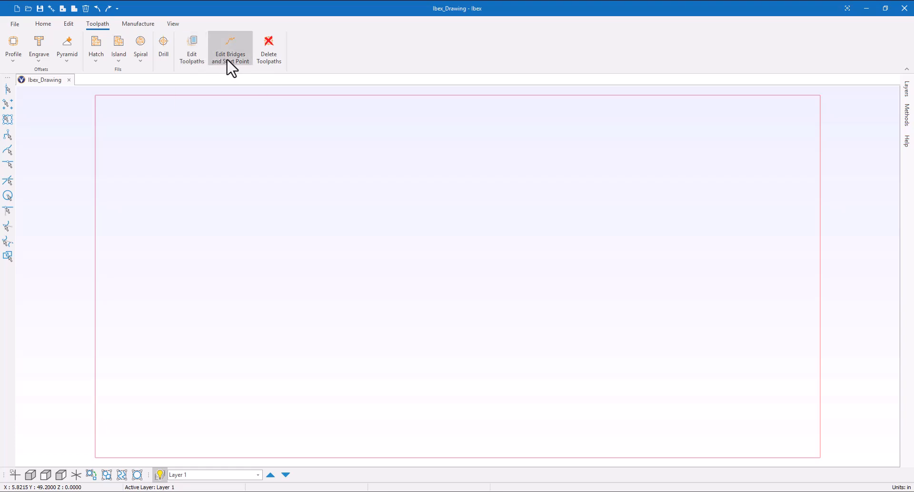
click(138, 25)
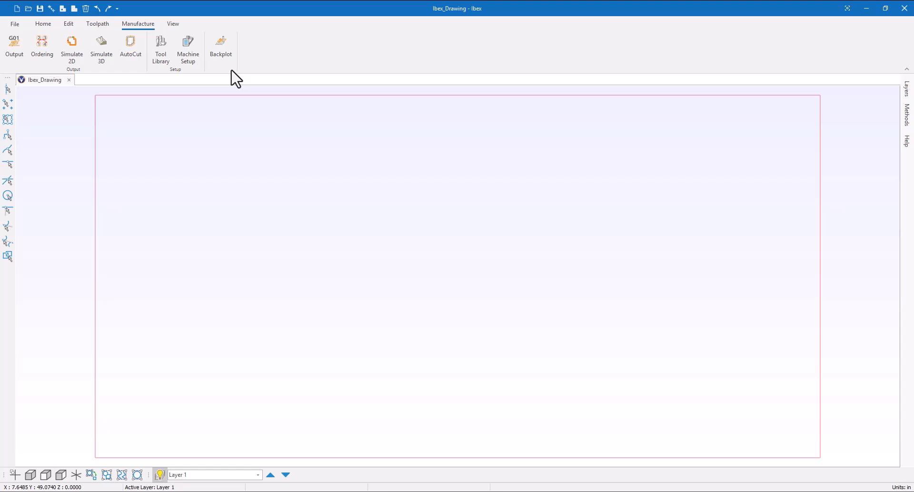
Step: View the material sheet from the front and from the top, and toggle its outline off and on
click(173, 25)
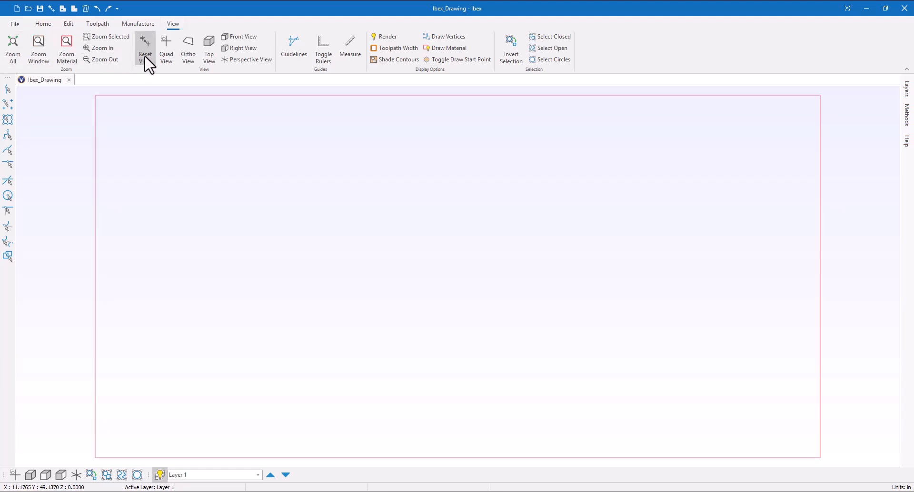
click(237, 46)
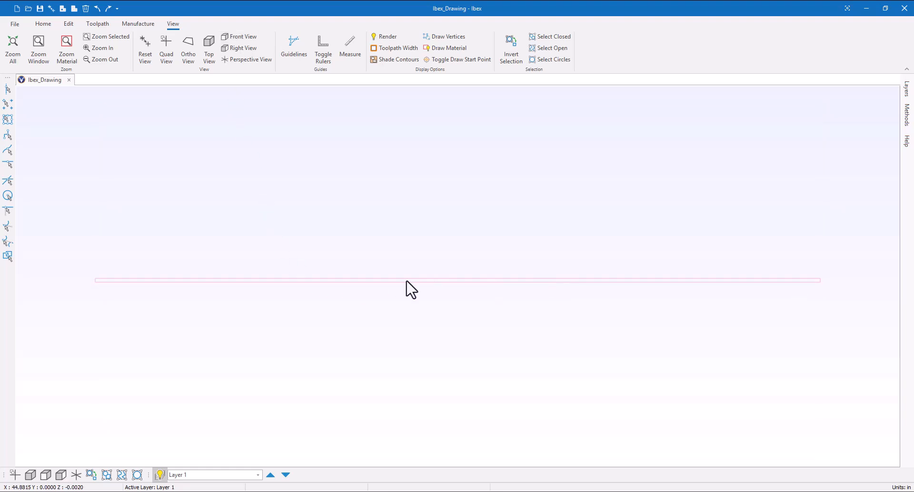
click(209, 53)
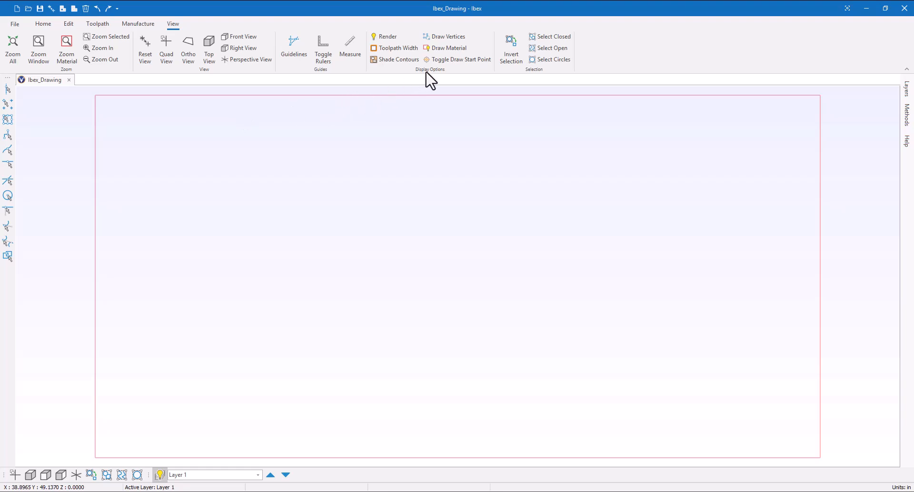
click(434, 47)
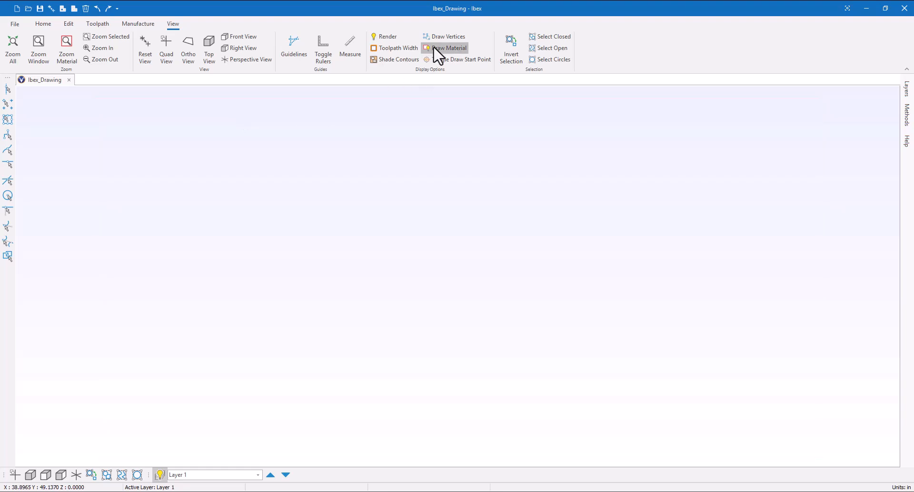
click(434, 47)
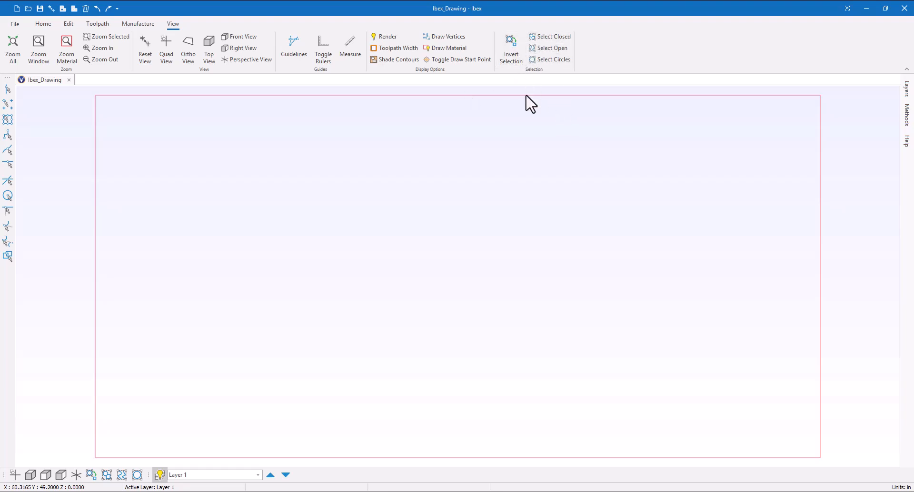
click(548, 64)
click(46, 26)
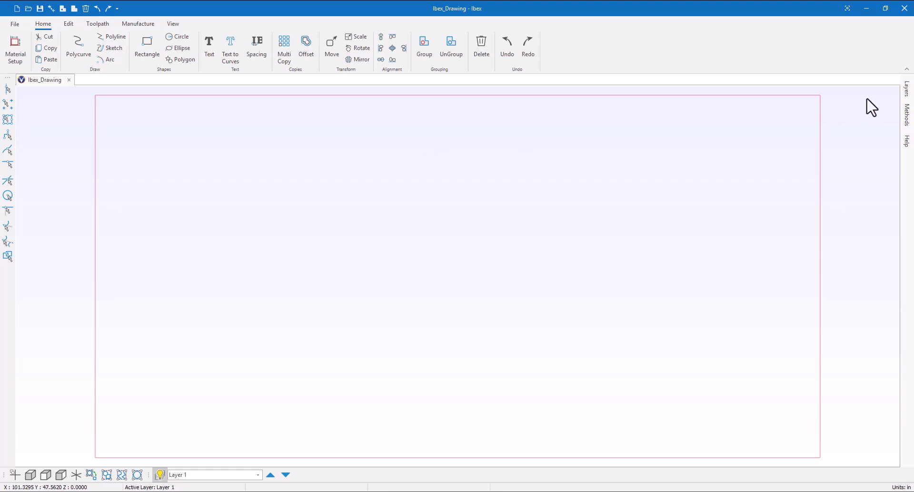
Step: Keep the layer list permanently docked and add three new layers to the drawing
click(906, 88)
click(906, 91)
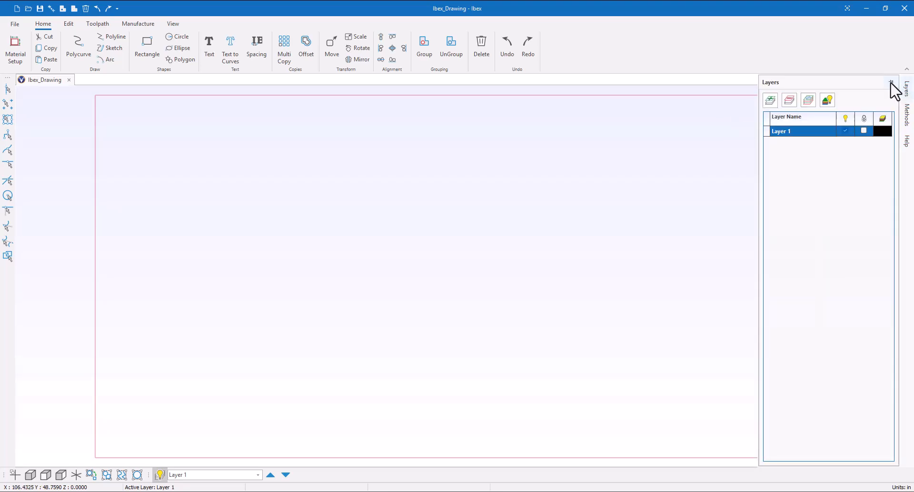
click(890, 82)
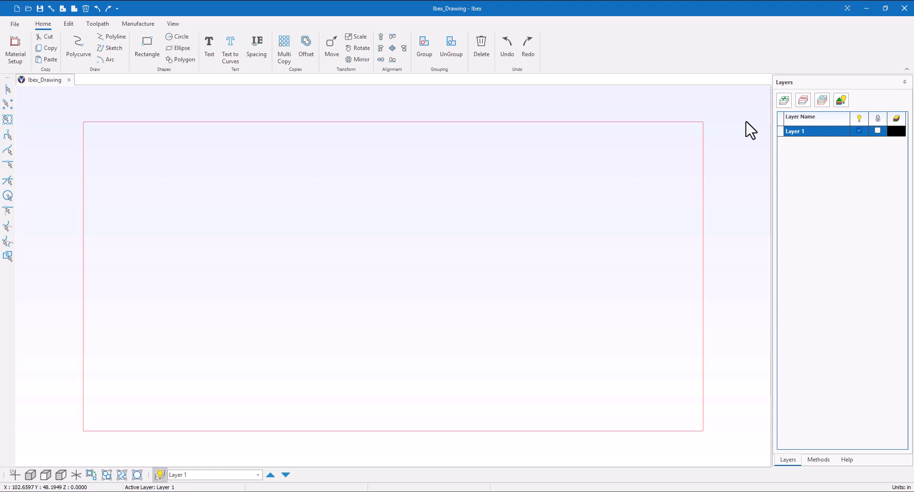
click(785, 101)
click(784, 101)
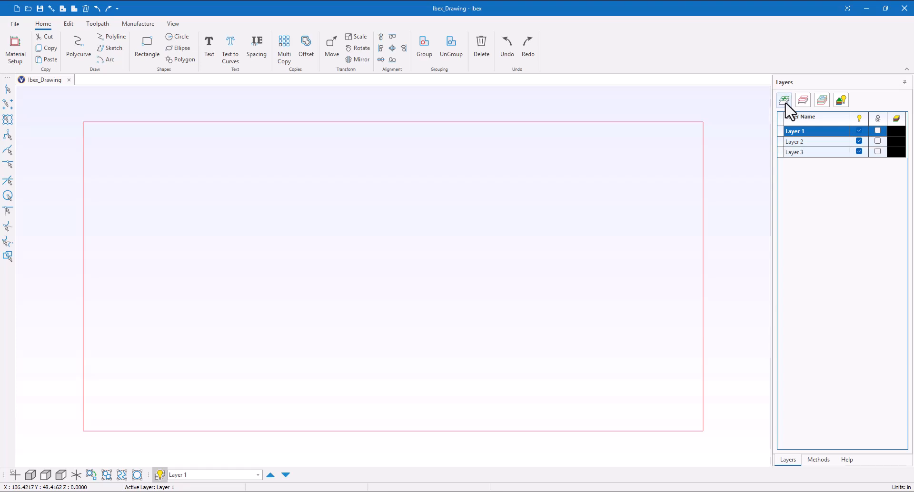
click(784, 101)
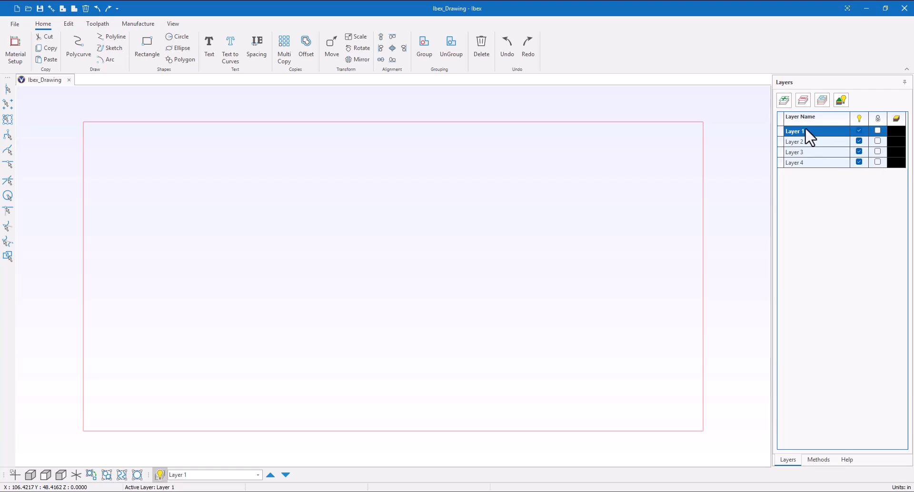
Step: Make Layer 1 active and draw a square-cornered rectangle about 15.9 in wide and 13.8 in high near the sheet's upper-left corner
click(804, 155)
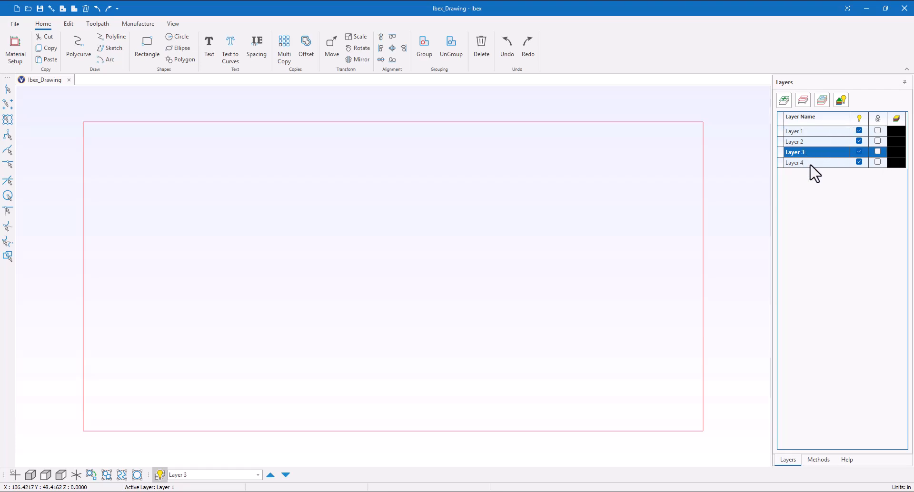
click(810, 165)
click(818, 133)
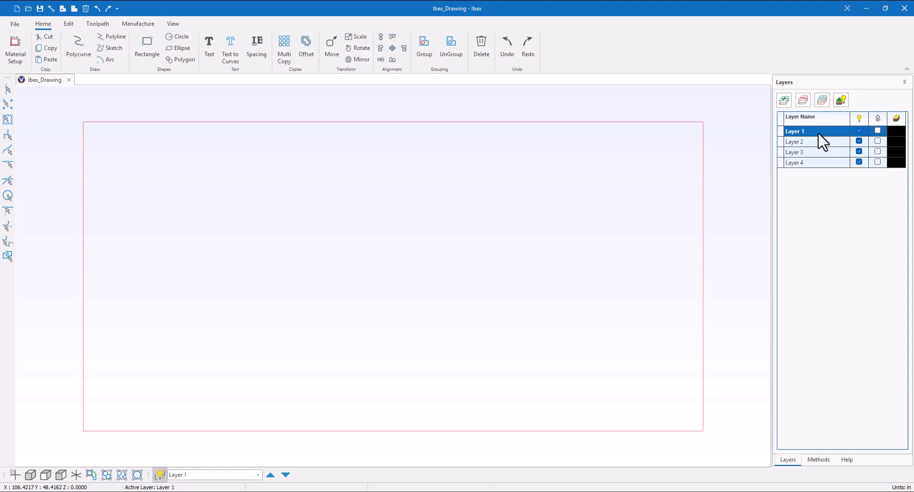
click(148, 53)
click(100, 148)
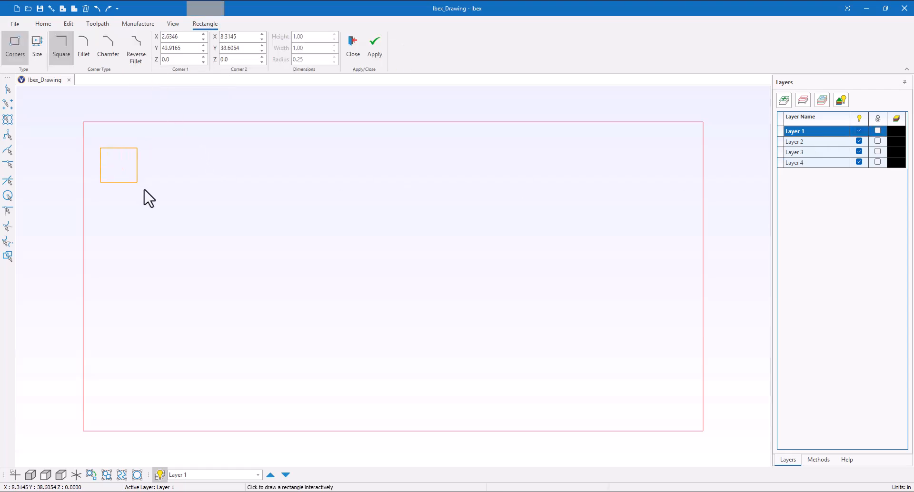
click(203, 237)
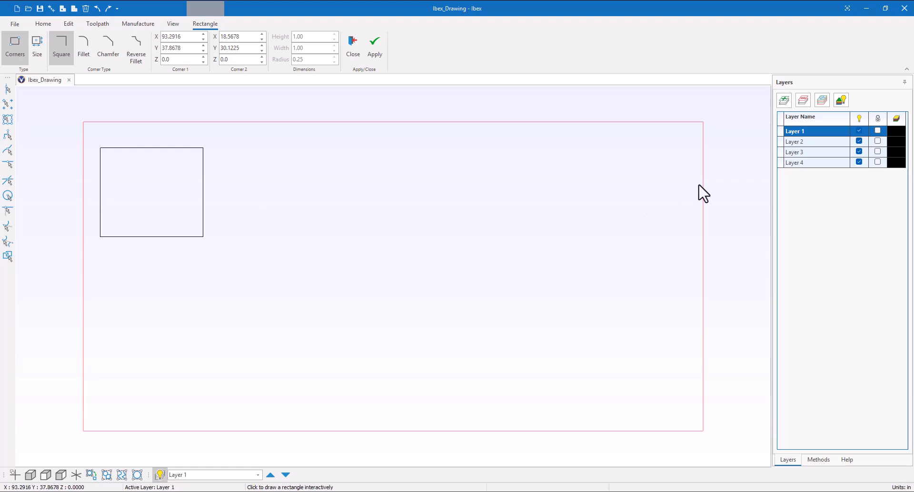
Step: Make Layer 2 active and draw a rectangle about 15 in wide and 13.6 in high beside the first one
click(814, 144)
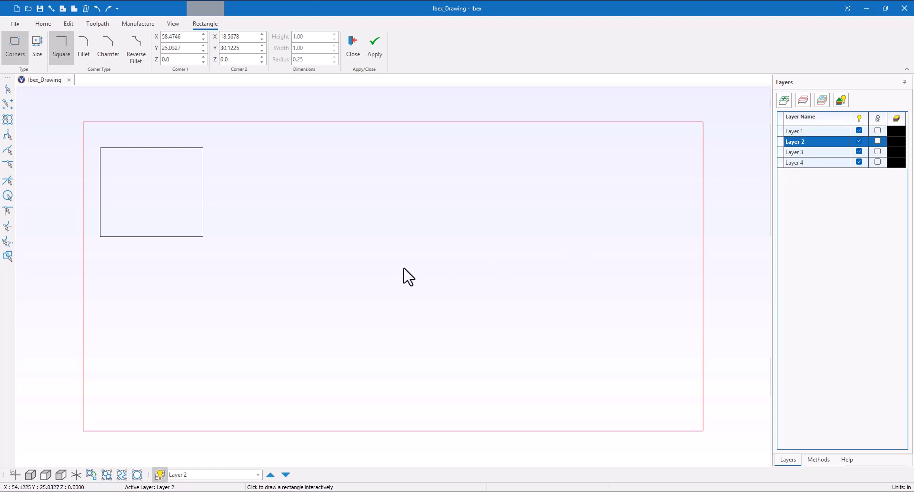
click(237, 148)
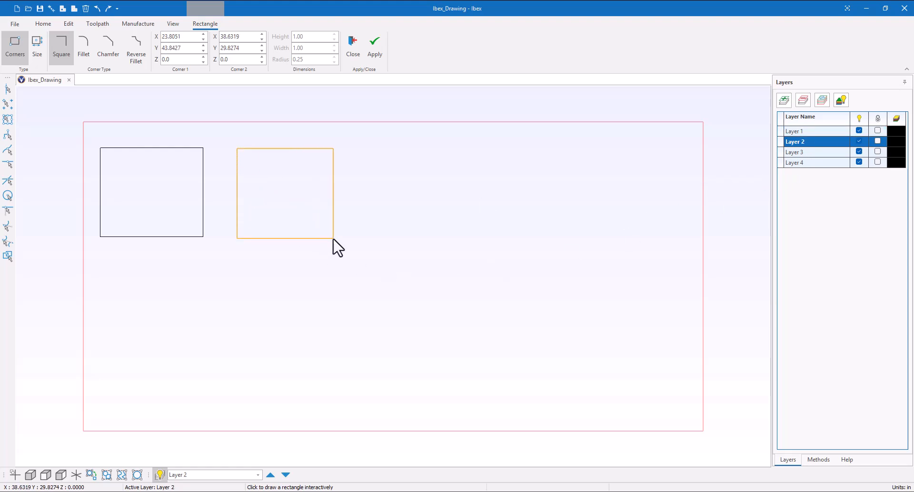
click(334, 236)
Step: Make Layer 3 active and draw a third, similarly sized rectangle to the right of the second one
click(792, 163)
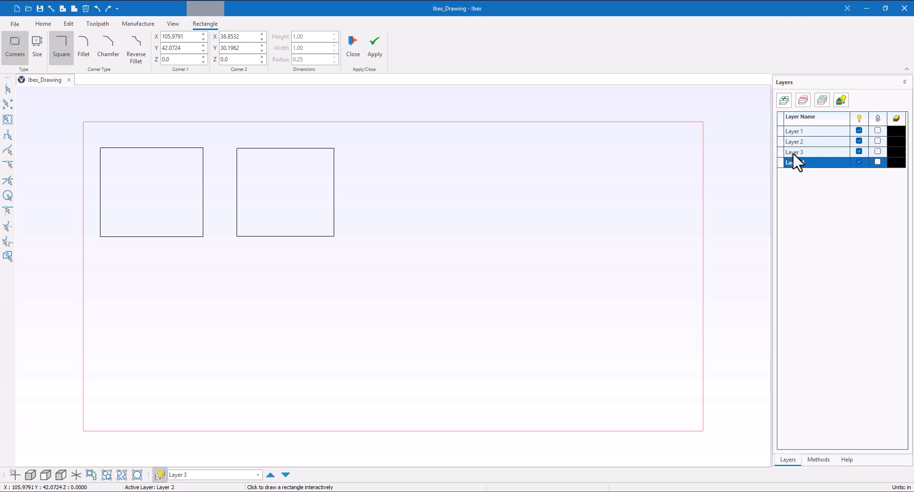
click(792, 152)
click(355, 148)
click(449, 235)
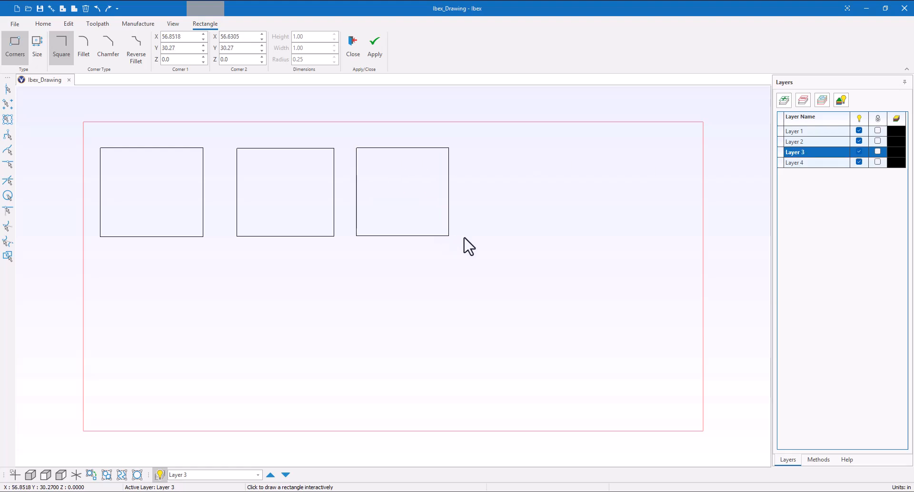
Step: Make Layer 4 active and draw a fourth rectangle about 16.4 in wide and 13.8 in high at the right end of the row
click(802, 164)
click(480, 148)
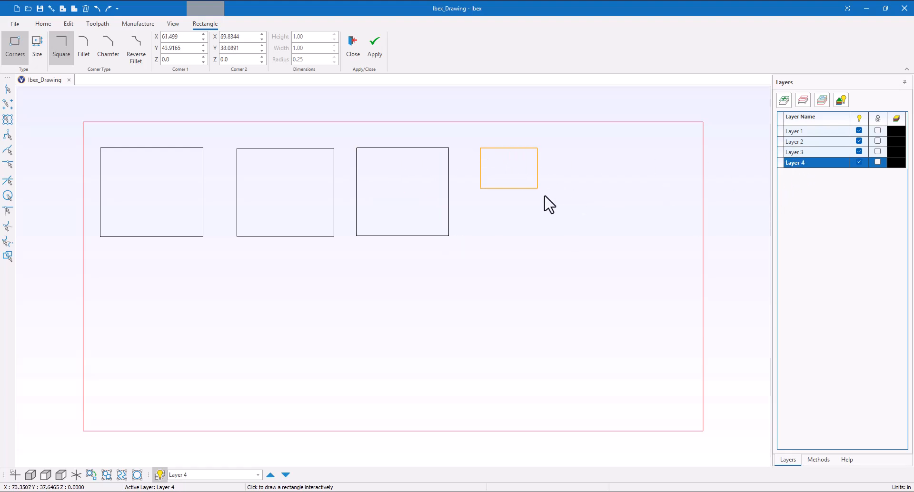
click(586, 237)
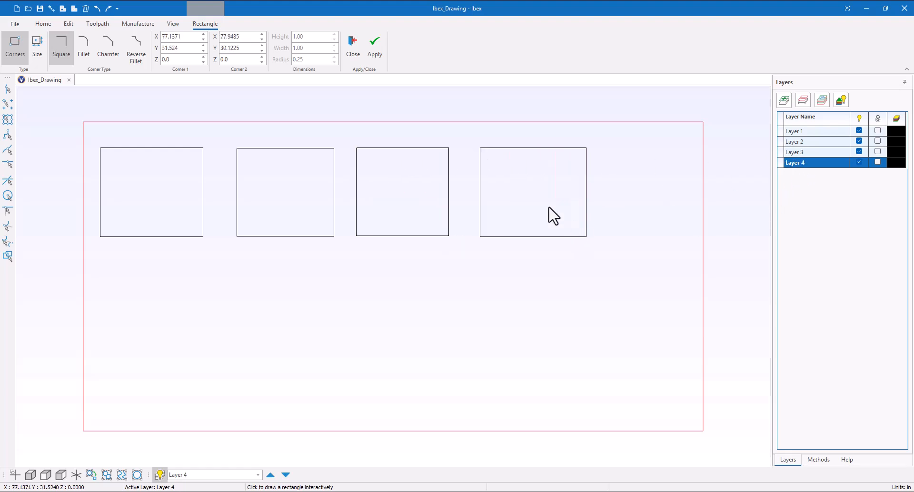
click(355, 56)
Step: Hide Layer 1 in the drawing and show it again
click(858, 141)
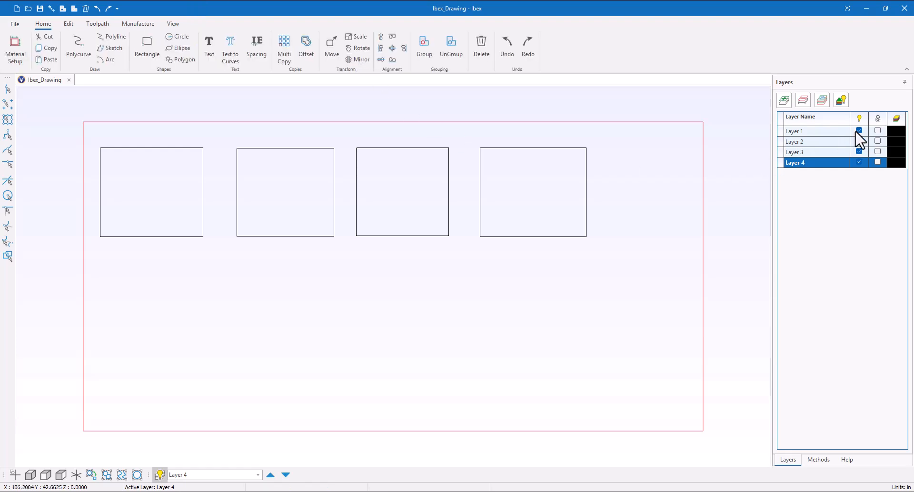
click(858, 131)
click(859, 141)
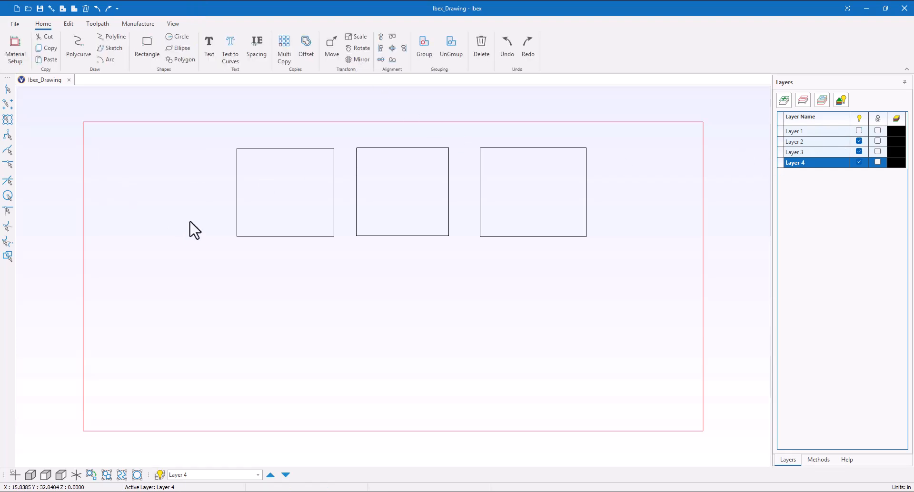
click(858, 131)
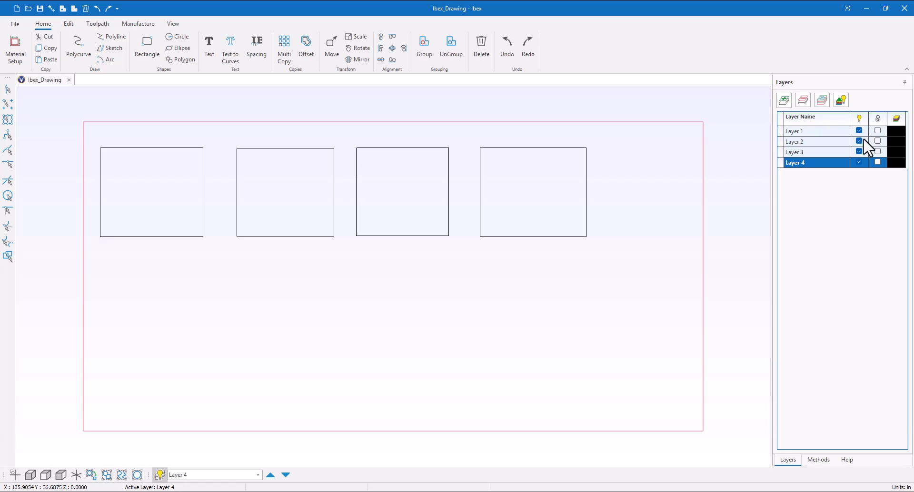
Step: Set the color of Layer 1 to bright green
click(876, 130)
click(898, 132)
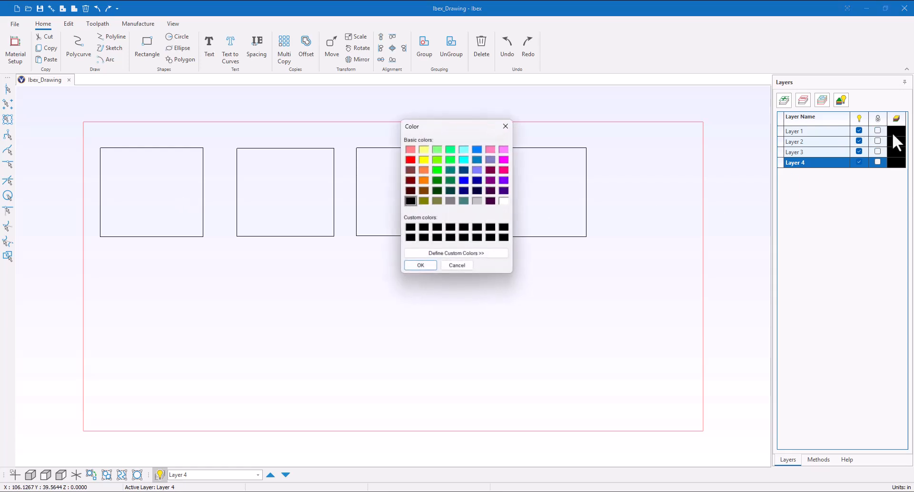
click(437, 170)
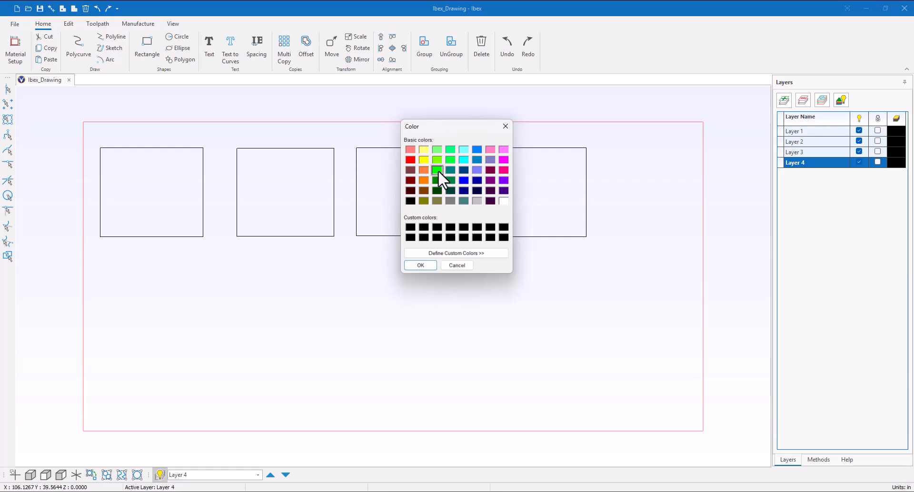
click(420, 265)
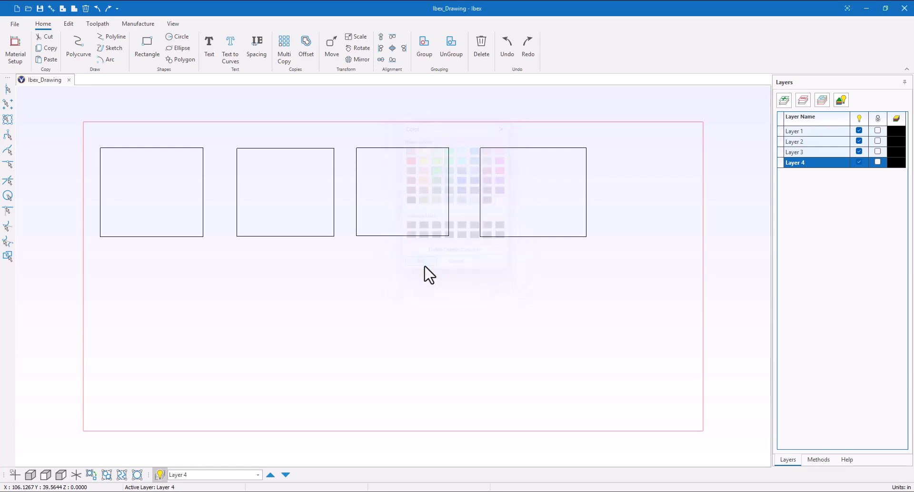
Step: Turn the display of layer colors on and off again
click(842, 102)
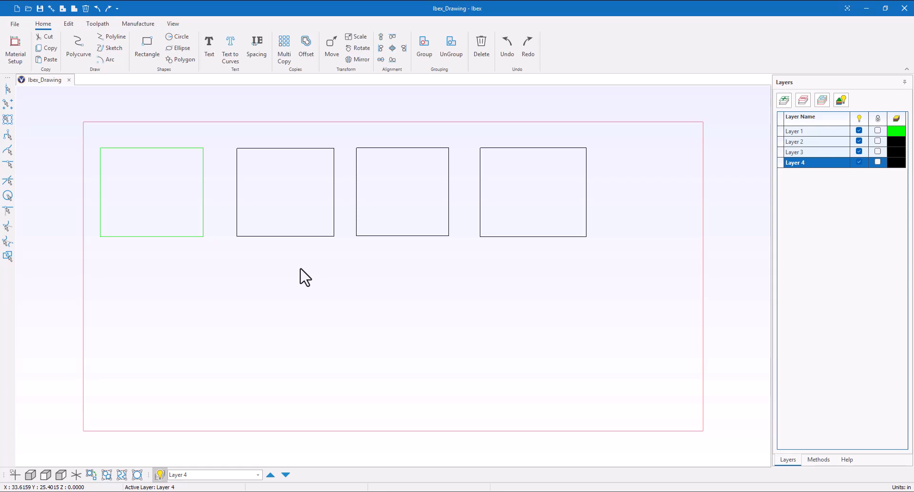
click(841, 100)
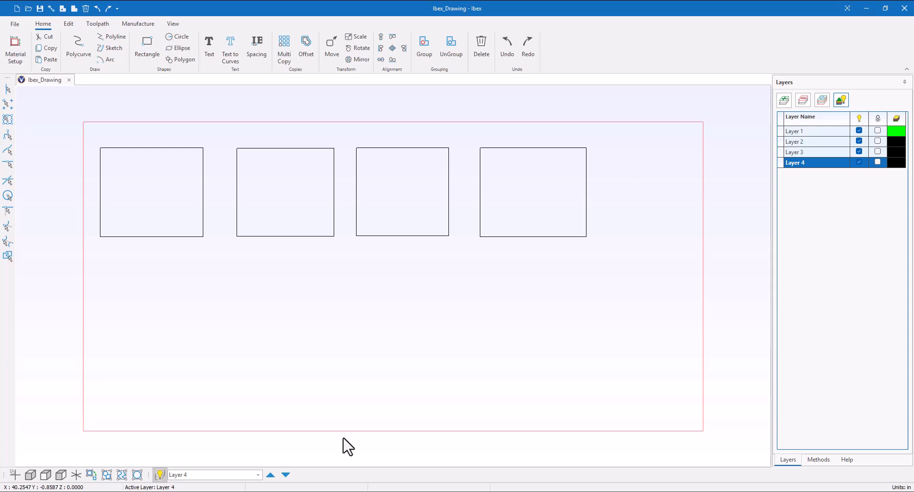
Step: Cycle the active layer through the drawing's layers one at a time, finishing on Layer 3
click(285, 475)
click(285, 475)
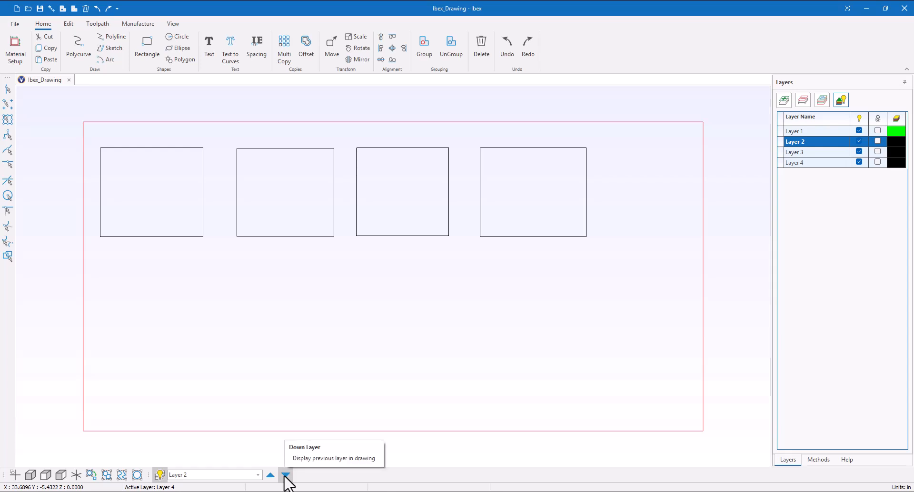
click(285, 475)
click(285, 475)
click(285, 474)
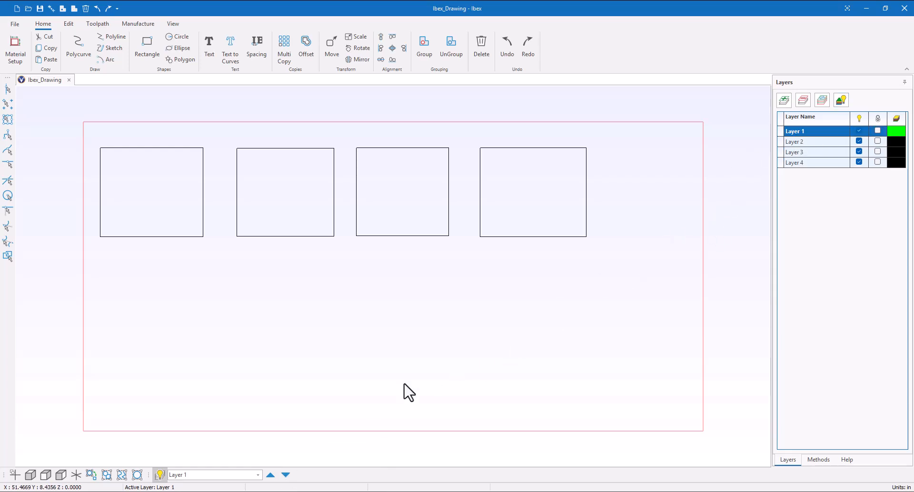
click(285, 475)
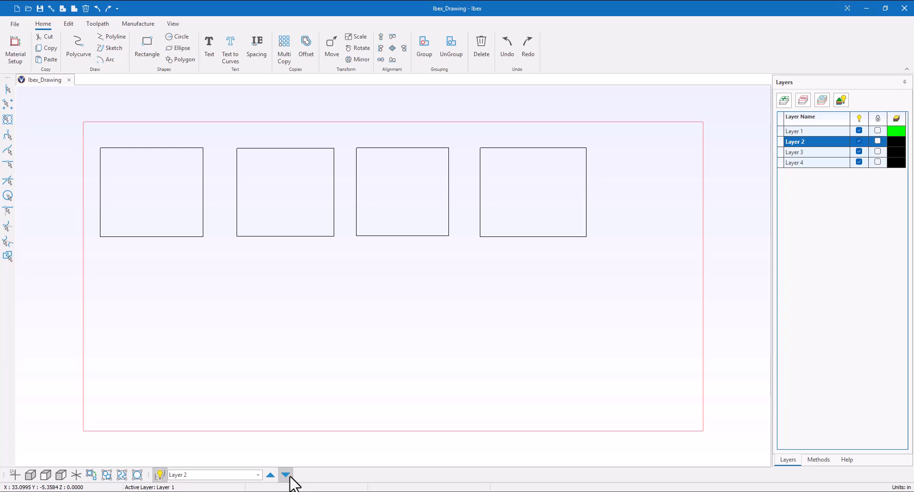
click(286, 475)
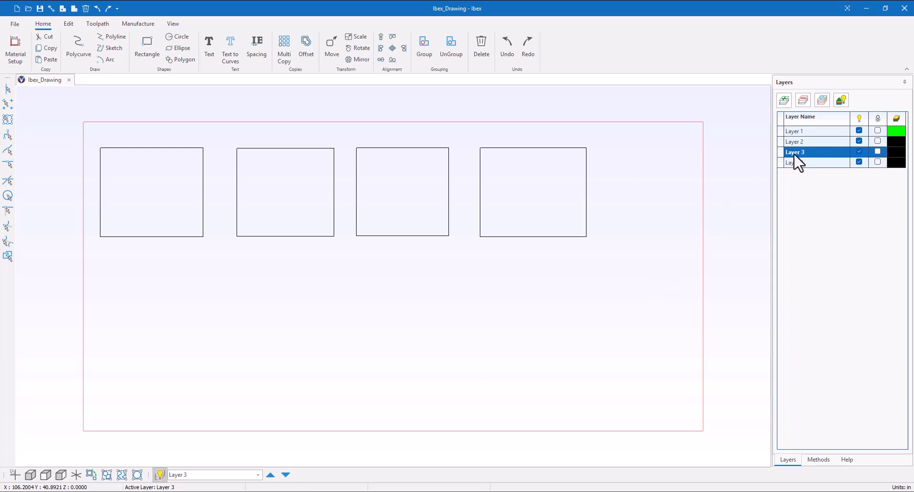
Step: Show only the active layer, cycle the active layer through the list to Layer 1, and turn the display of all layers back on
click(159, 478)
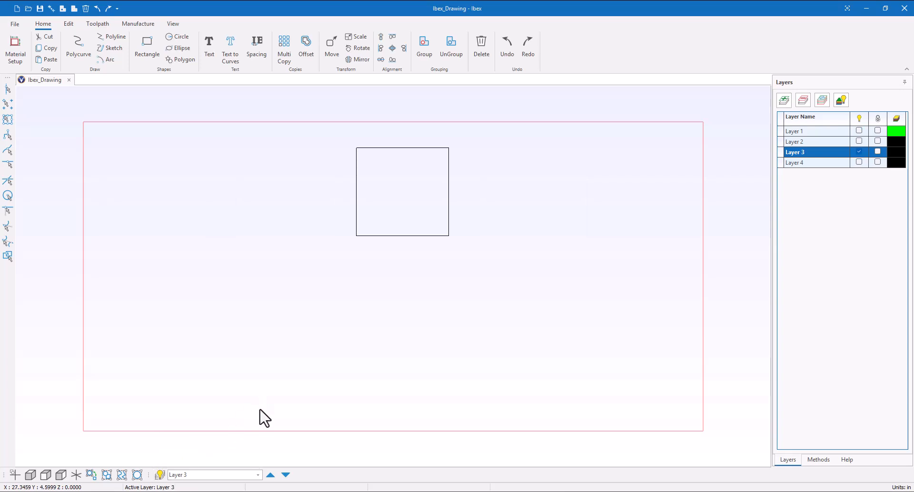
click(285, 475)
click(286, 475)
click(285, 475)
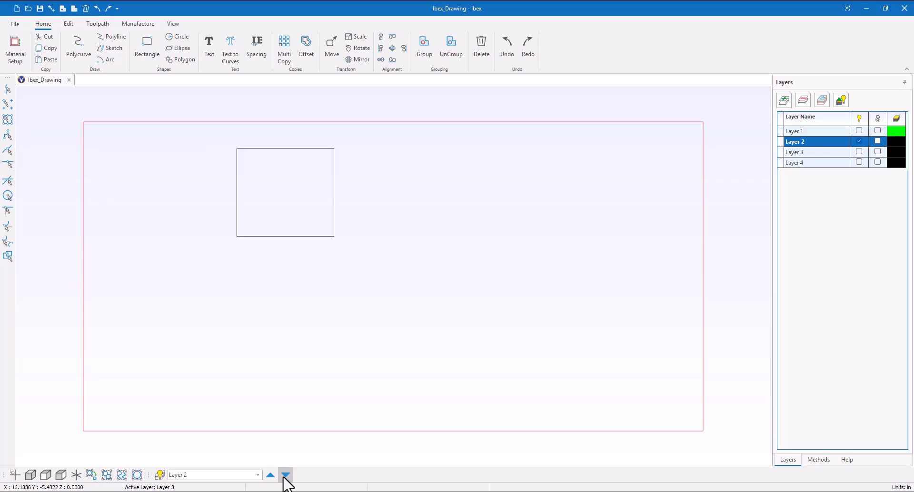
click(285, 475)
click(285, 475)
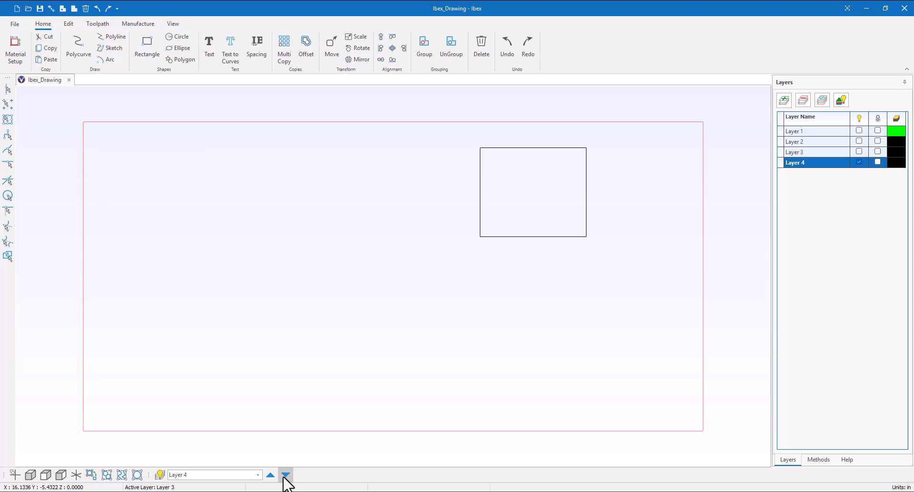
click(285, 475)
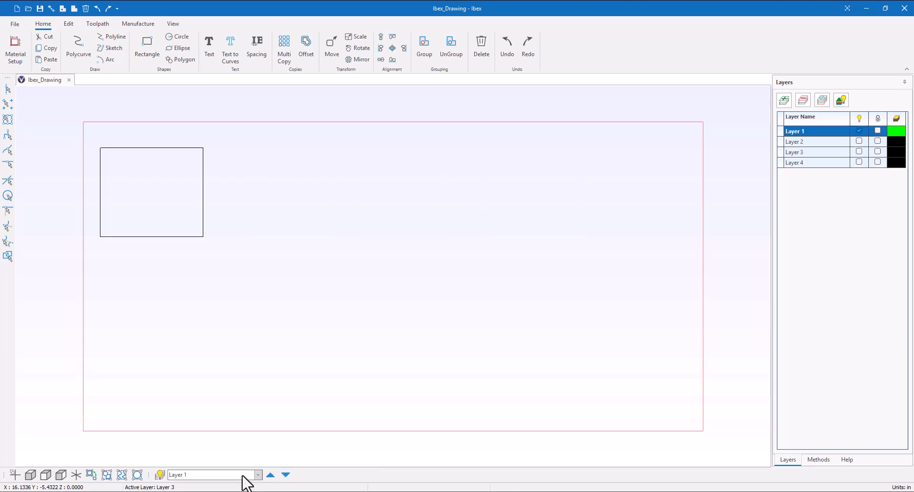
click(161, 476)
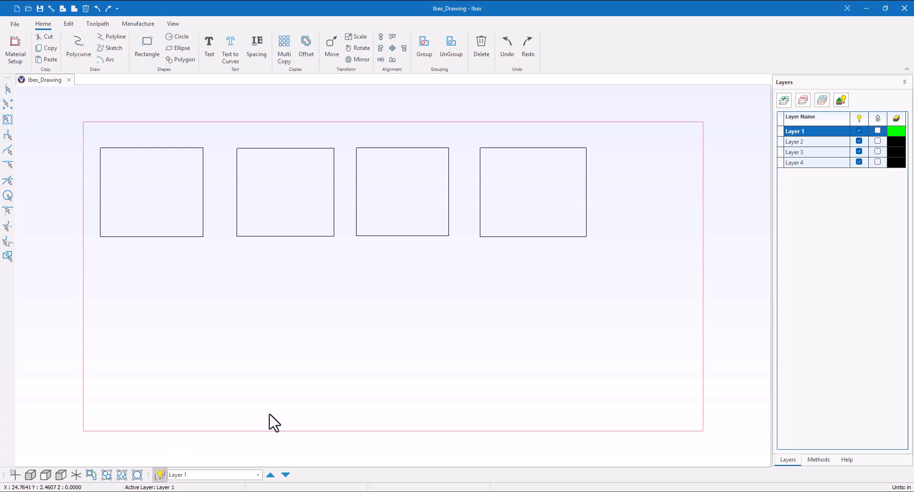
Step: Apply the Demo 3/8" Hatch toolpath method to the rightmost rectangle
click(820, 460)
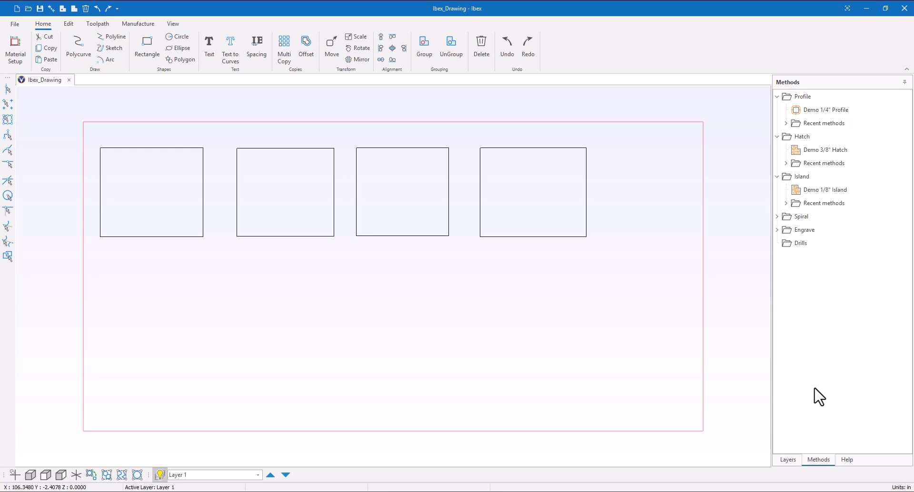
click(543, 237)
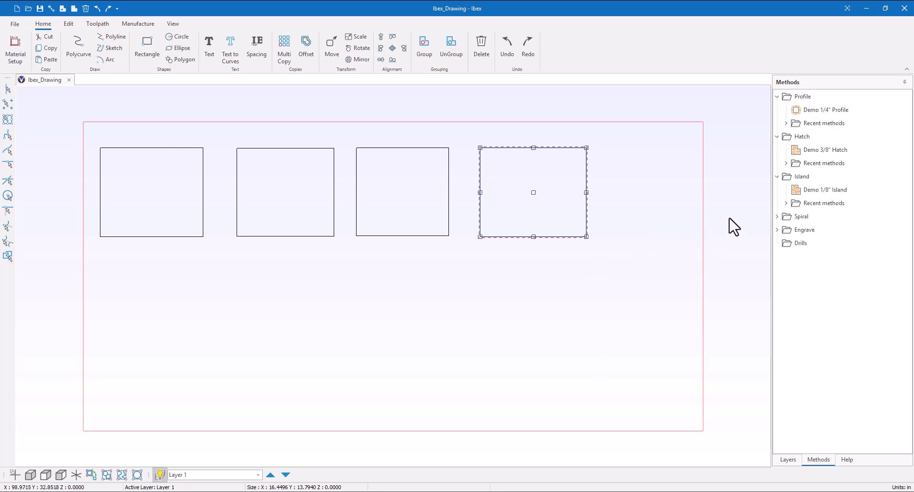
double_click(825, 151)
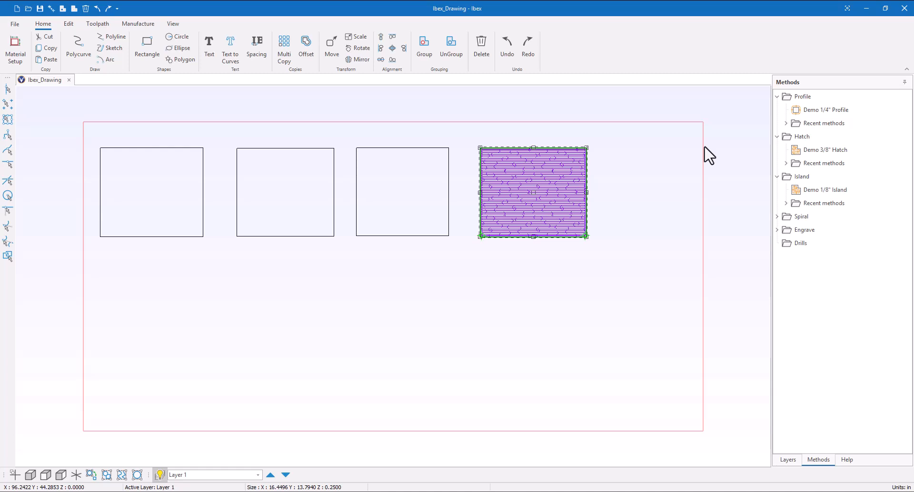
Step: Show the shortcut help, try panning and tilting the drawing view, and reset the view
click(847, 460)
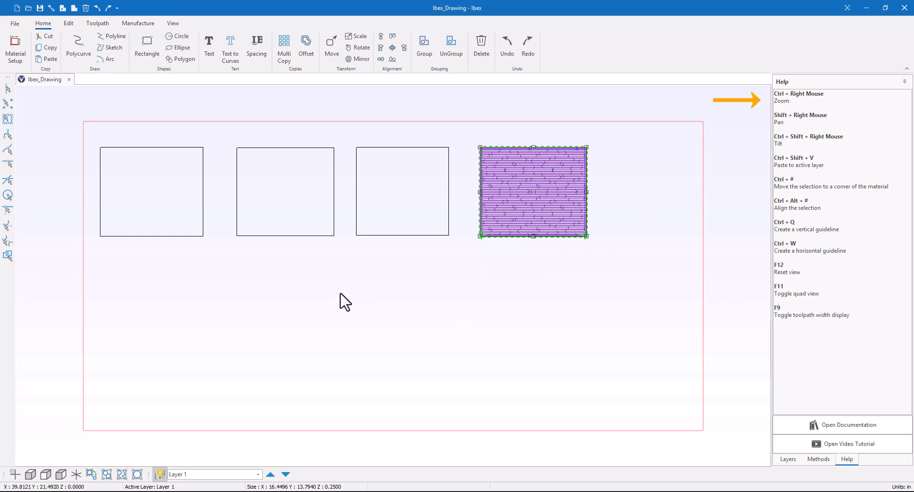
mouse_move(340, 301)
ctrl+right_down()
mouse_move(503, 313)
mouse_move(343, 310)
mouse_move(338, 302)
mouse_move(489, 302)
mouse_move(400, 306)
ctrl+right_up()
mouse_move(432, 336)
ctrl+shift+right_down()
mouse_move(524, 300)
mouse_move(571, 228)
ctrl+shift+right_up()
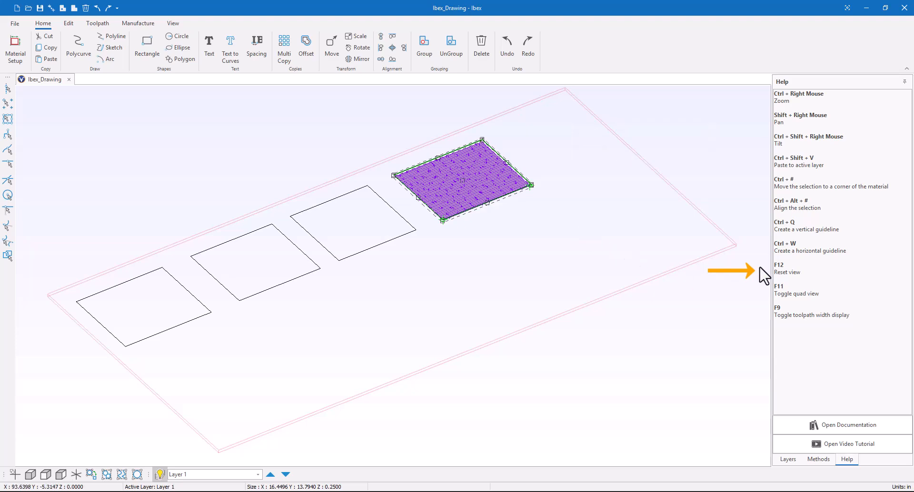
key(F12)
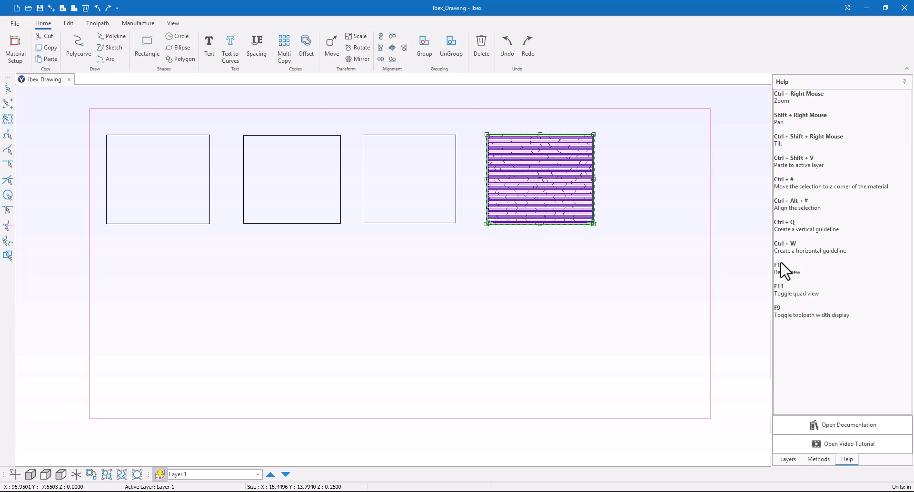
Step: Draw a square-cornered rectangle by two corners, about 13.8 by 8.3 in, below the second and third rectangles
click(147, 57)
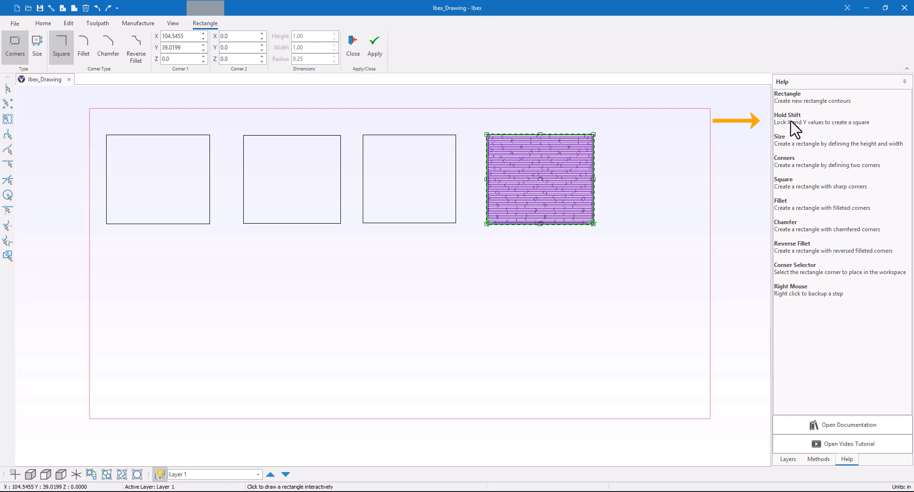
click(235, 285)
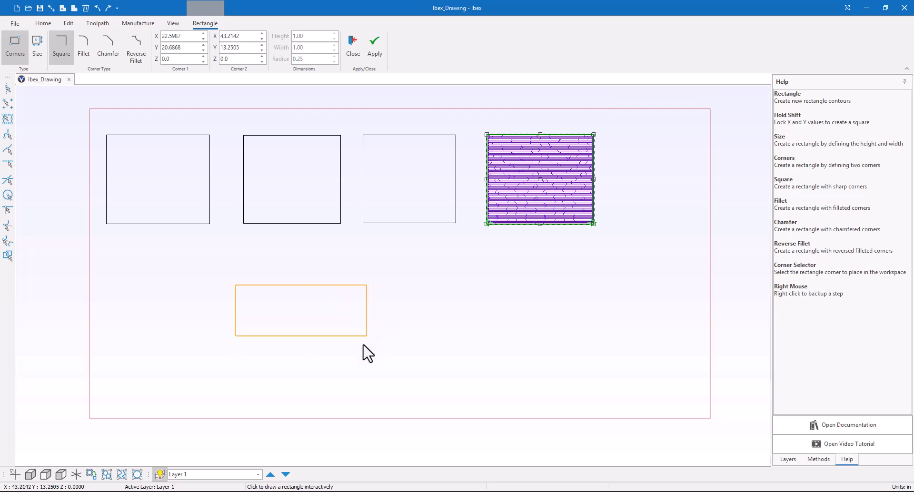
click(324, 339)
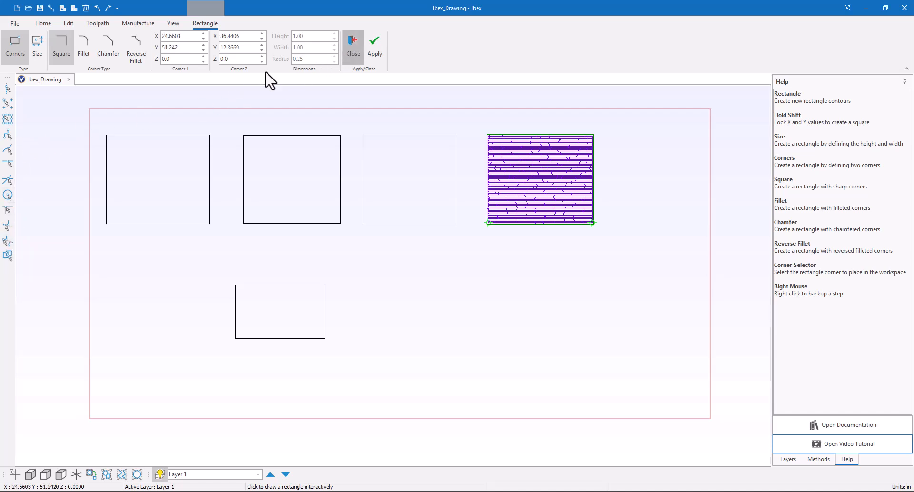
key(Escape)
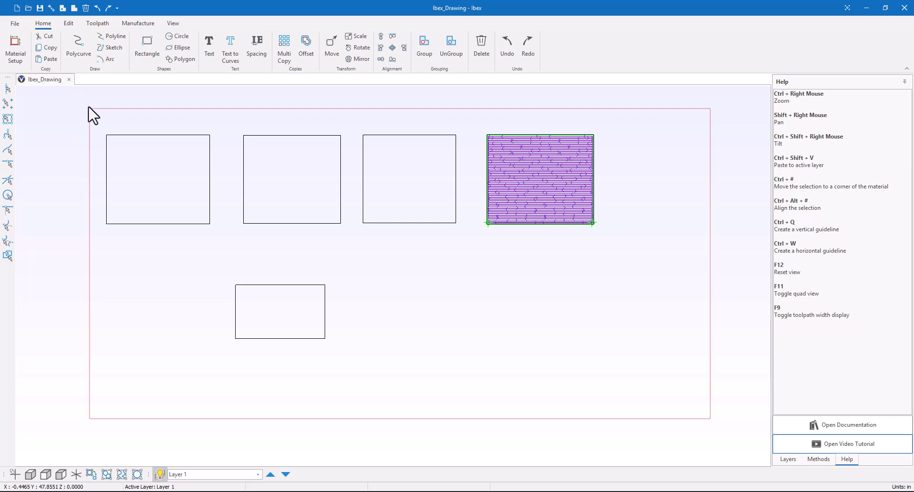
click(110, 38)
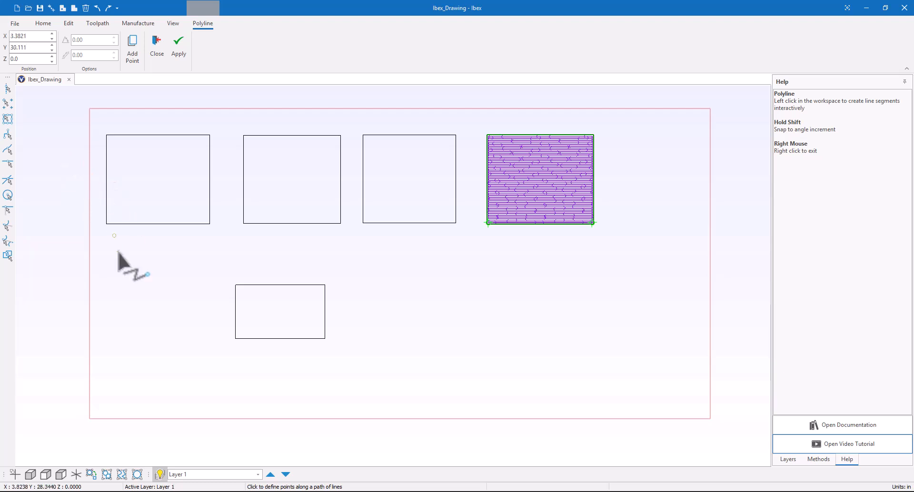
click(124, 359)
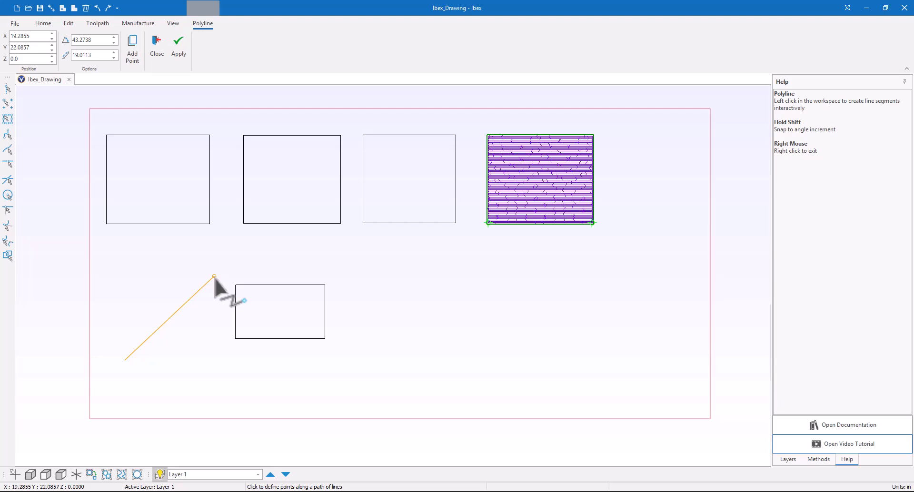
right_click(214, 276)
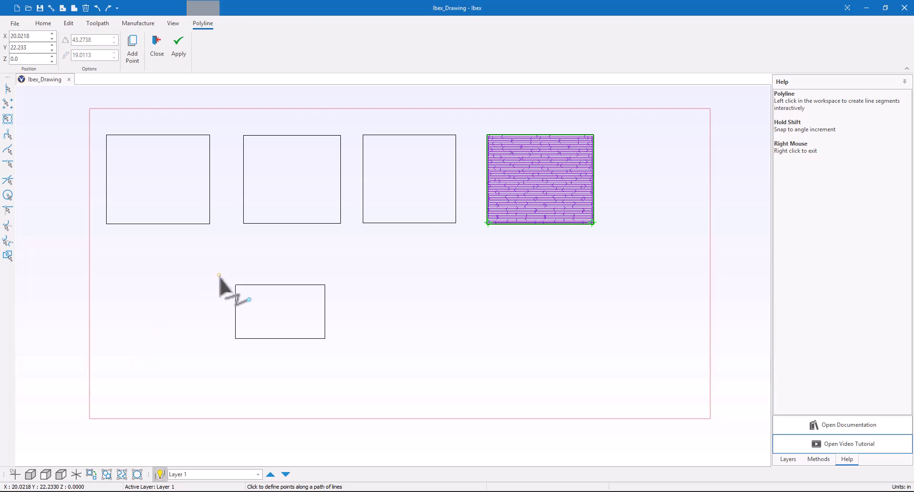